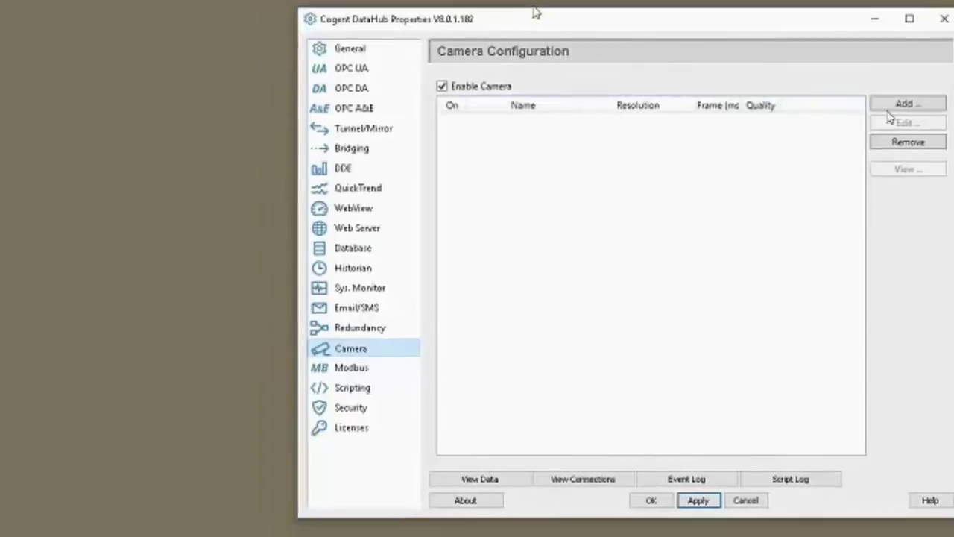
- Add a Logitech HD Webcam C525 camera at 864 x 480 @ 30 fps with Image and IsEnabled on
click(887, 105)
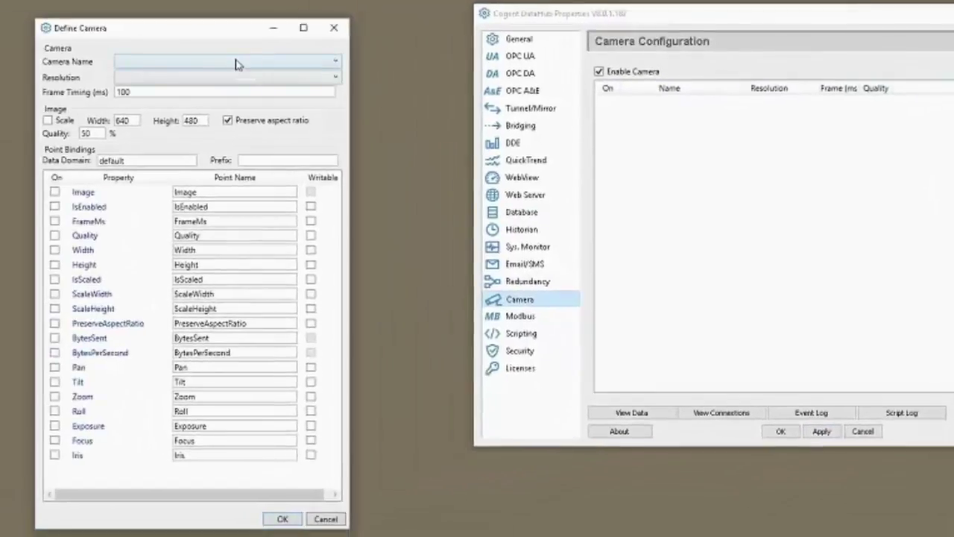
click(153, 69)
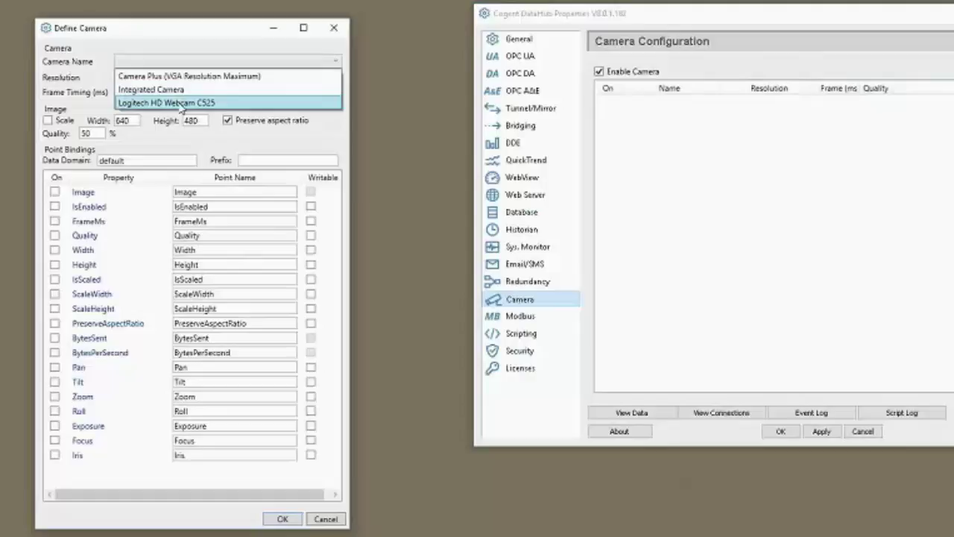
click(181, 104)
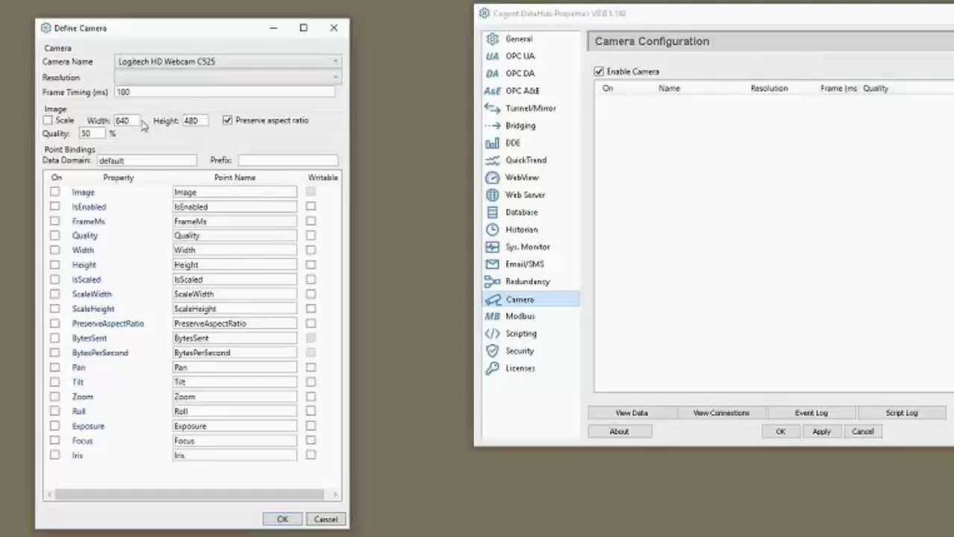
click(165, 78)
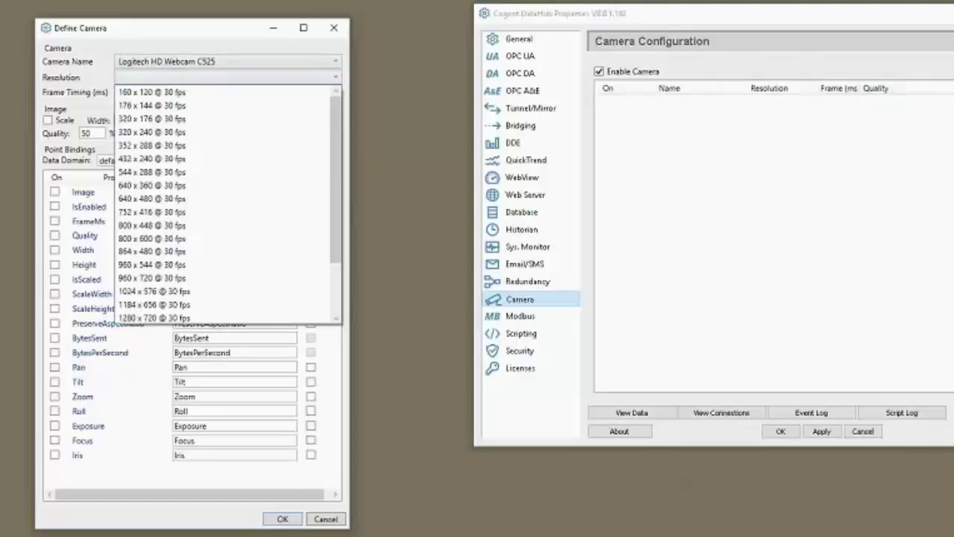
click(171, 254)
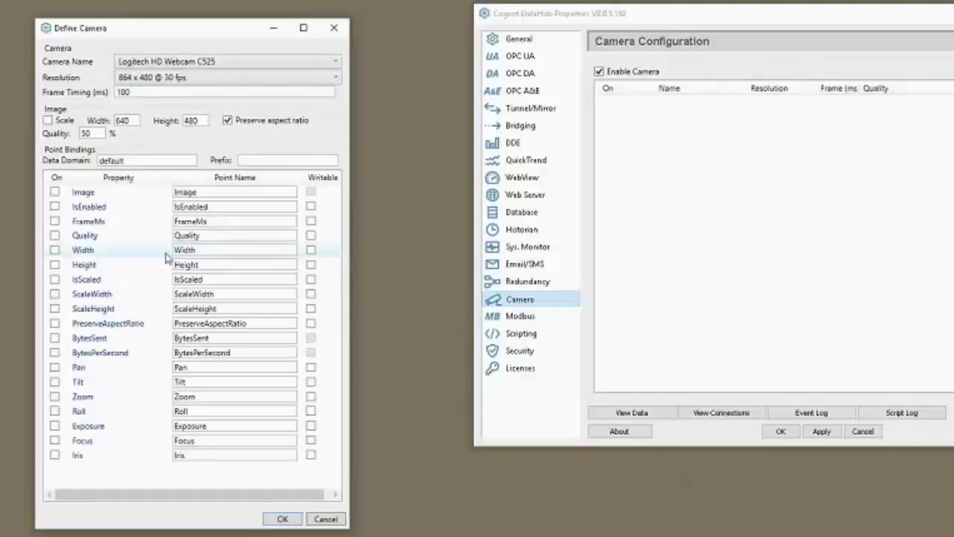
click(55, 207)
click(56, 193)
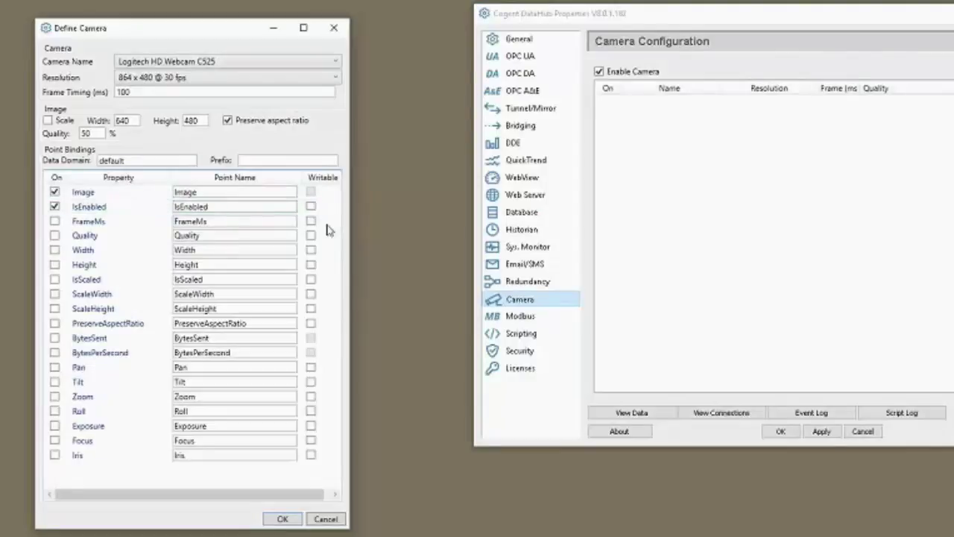
- Make IsEnabled writable and bind the points into data domain Camera with prefix Outside
click(311, 207)
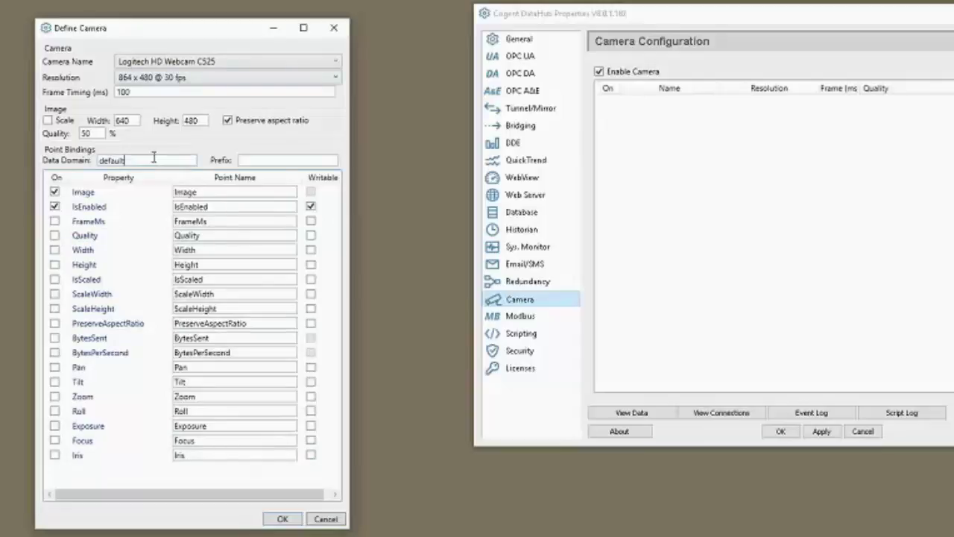
drag(149, 160, 58, 159)
text(Camera)
key(Tab)
text(Outs)
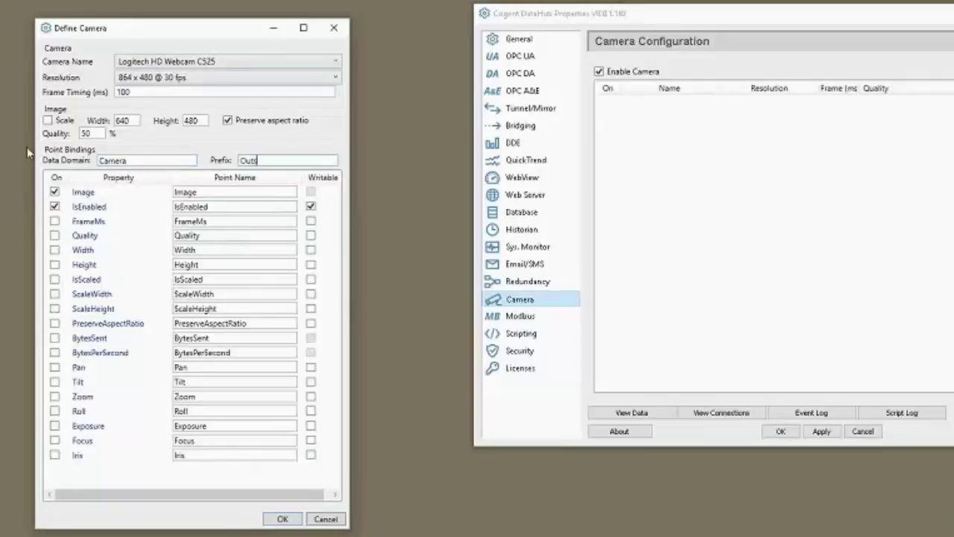
text(ide)
drag(180, 161, 99, 160)
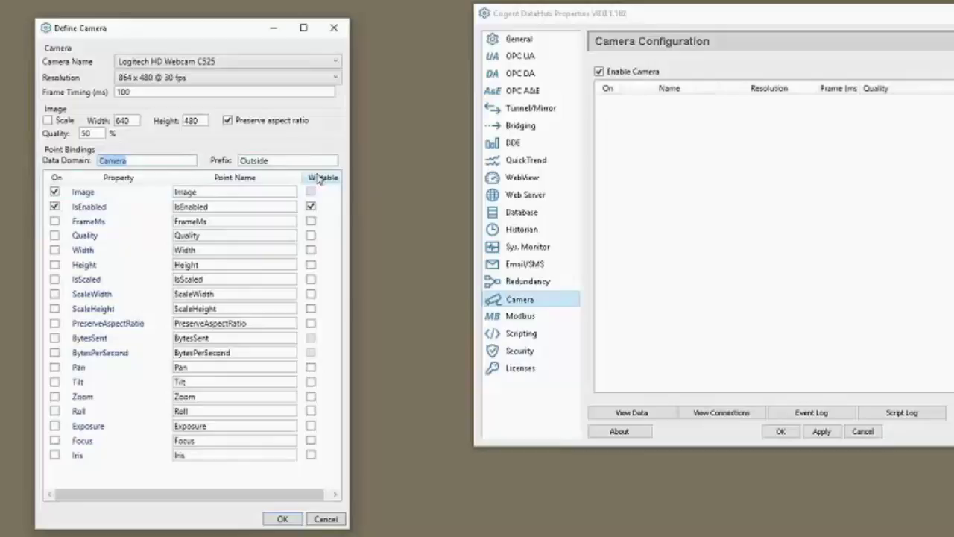
drag(297, 163, 218, 165)
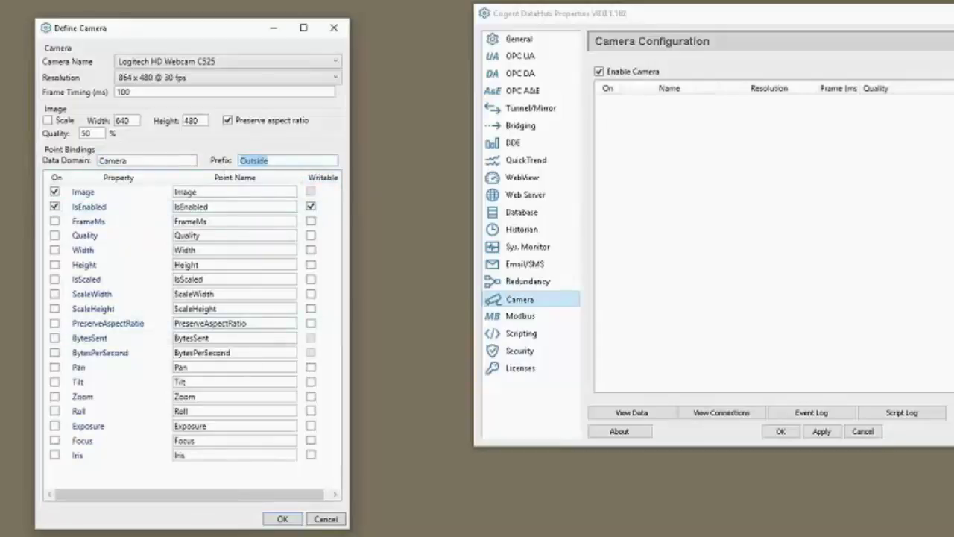
- Save the webcam, switch it on, and view its Image and IsEnabled points under Camera > Outside
click(281, 518)
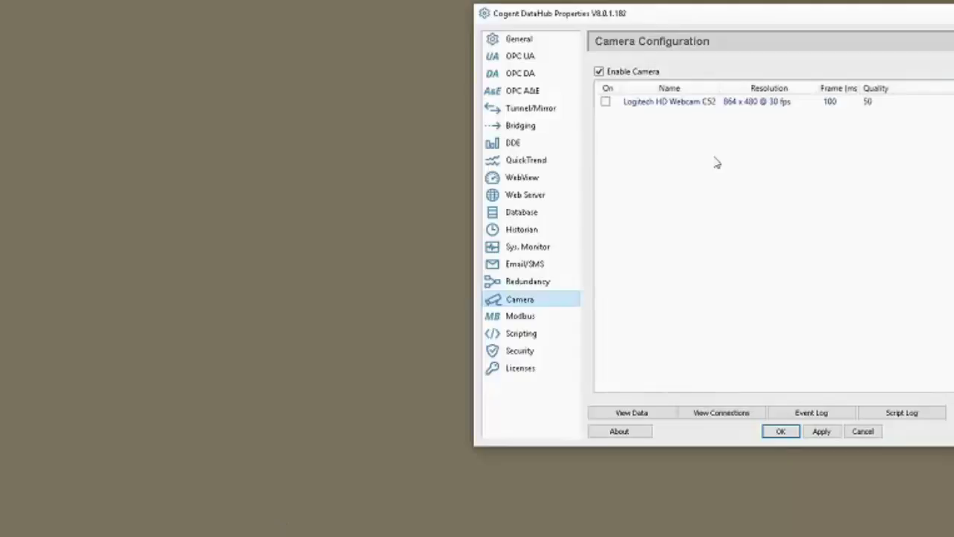
click(605, 102)
click(660, 416)
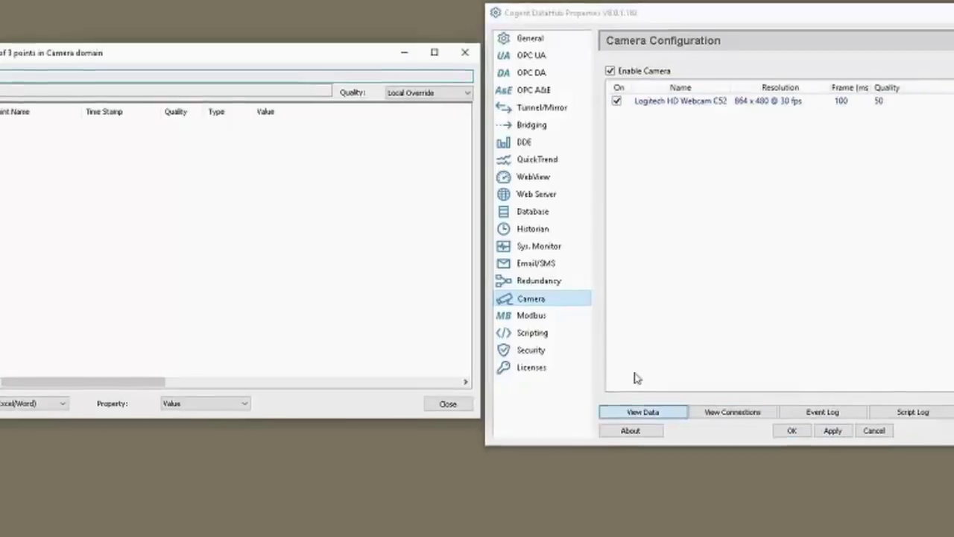
click(68, 110)
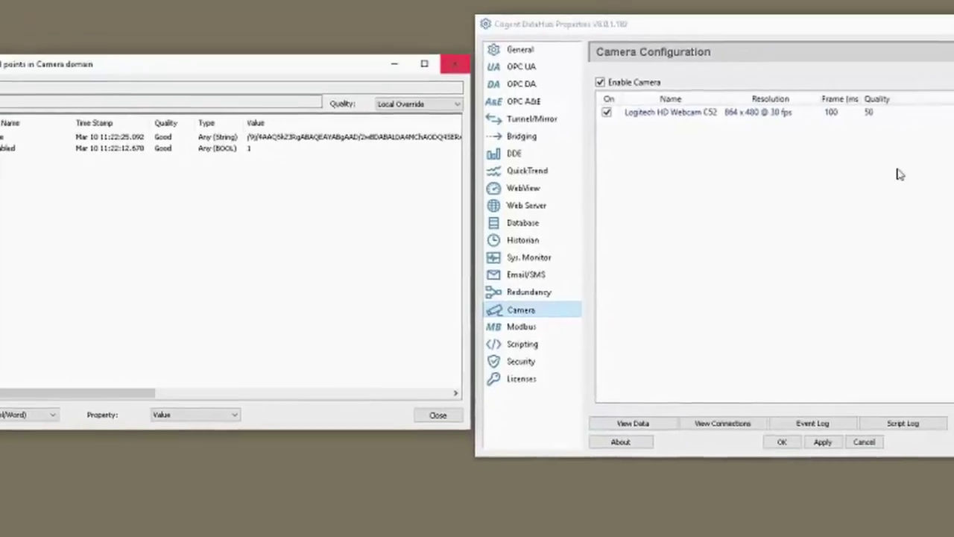
- Open a live view of the Logitech HD Webcam C525 and move it to the top left
click(900, 113)
click(953, 158)
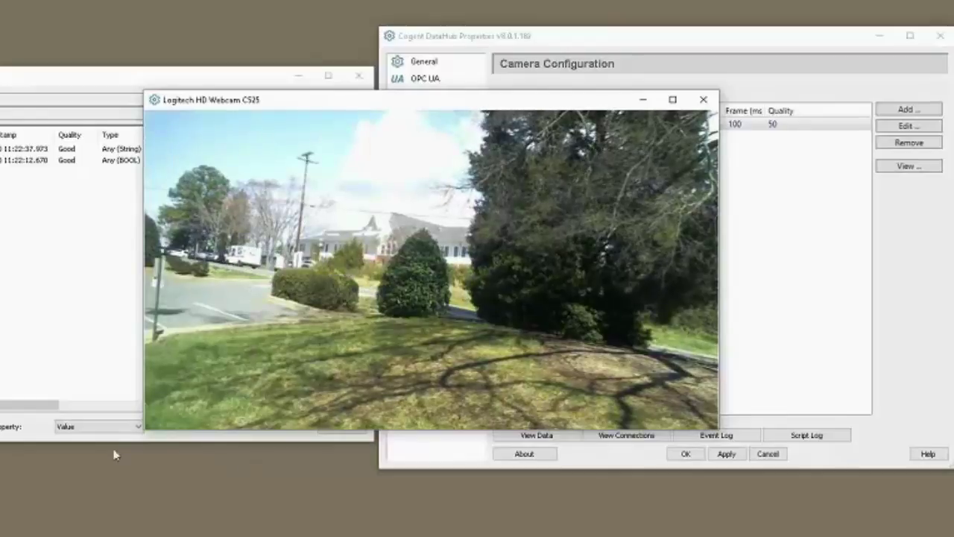
drag(402, 100, 0, 0)
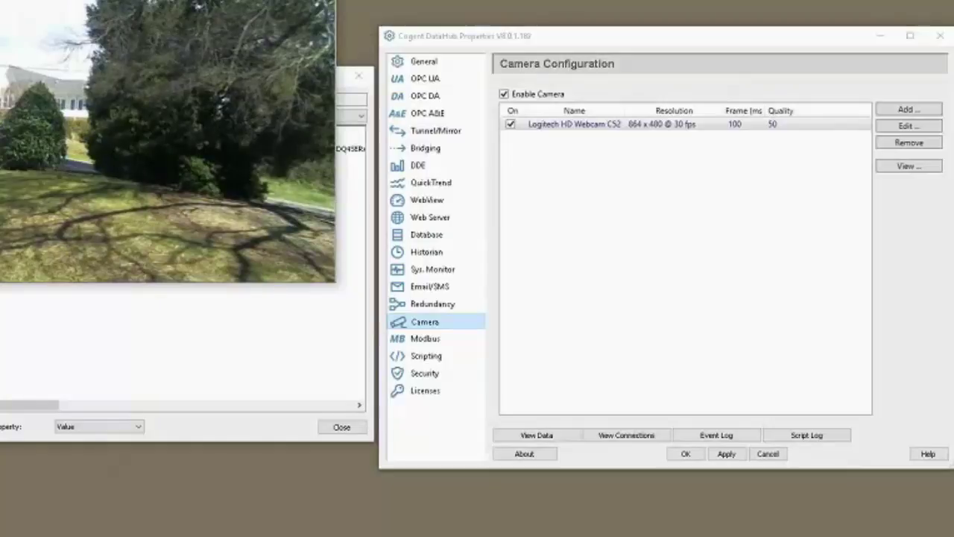
- Park the webcam window bottom right and bring up a narrower Remote Desktop DataHub window
drag(112, 19, 738, 291)
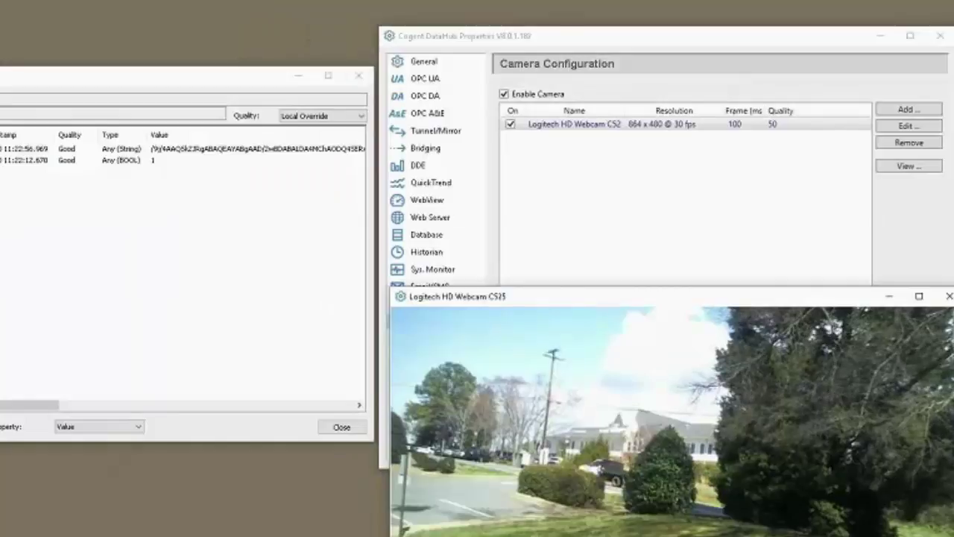
key(alt+Tab)
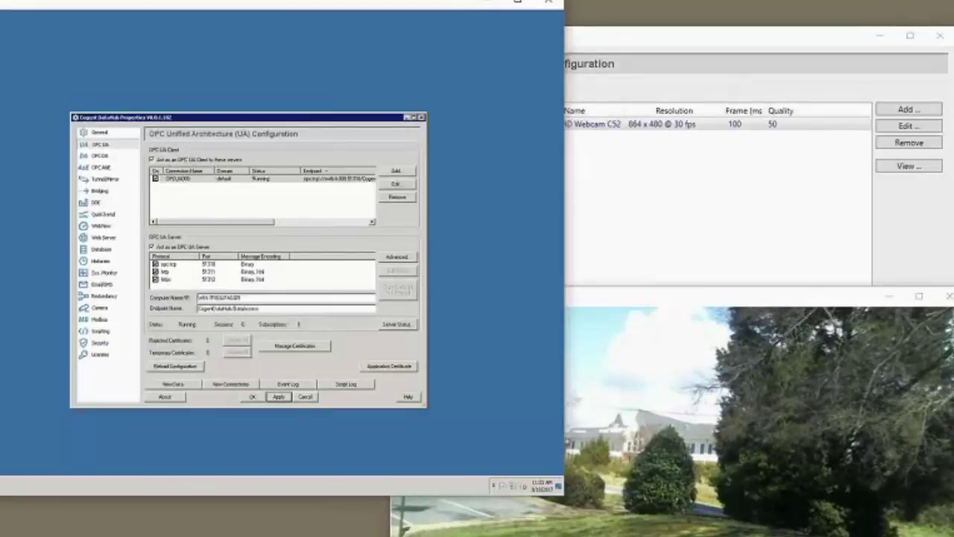
drag(550, 3, 526, 4)
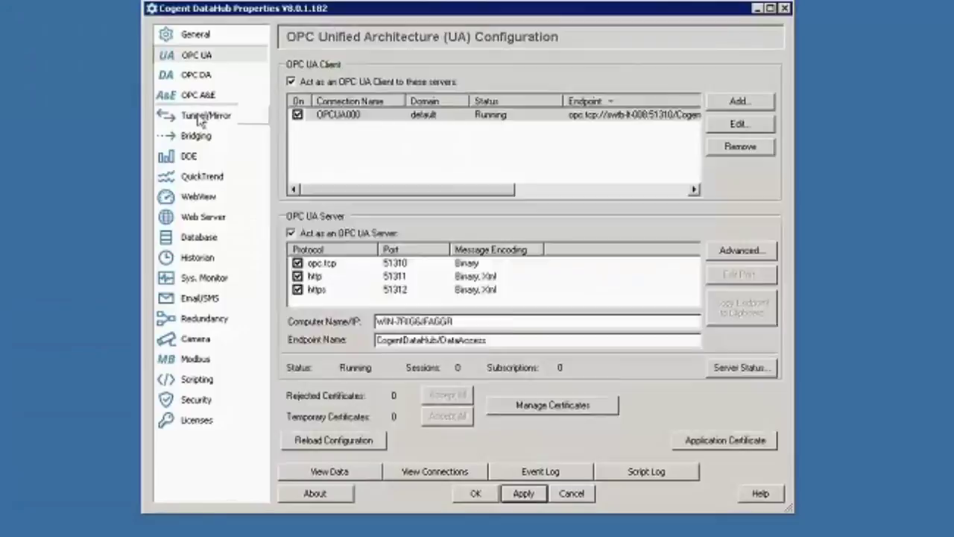
- Add tunnel master 192.168.111.60 on port 4502 with Camera as local and remote data domain
click(202, 119)
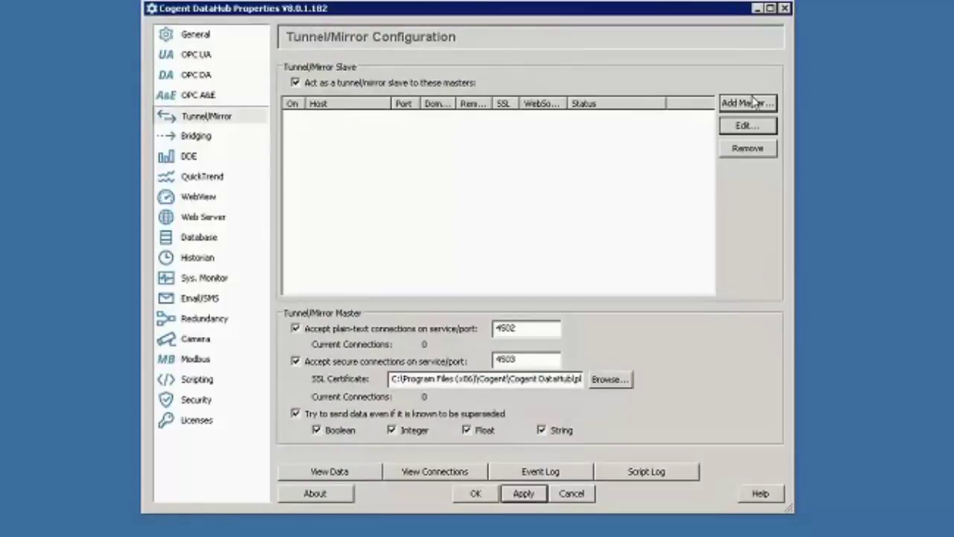
click(758, 109)
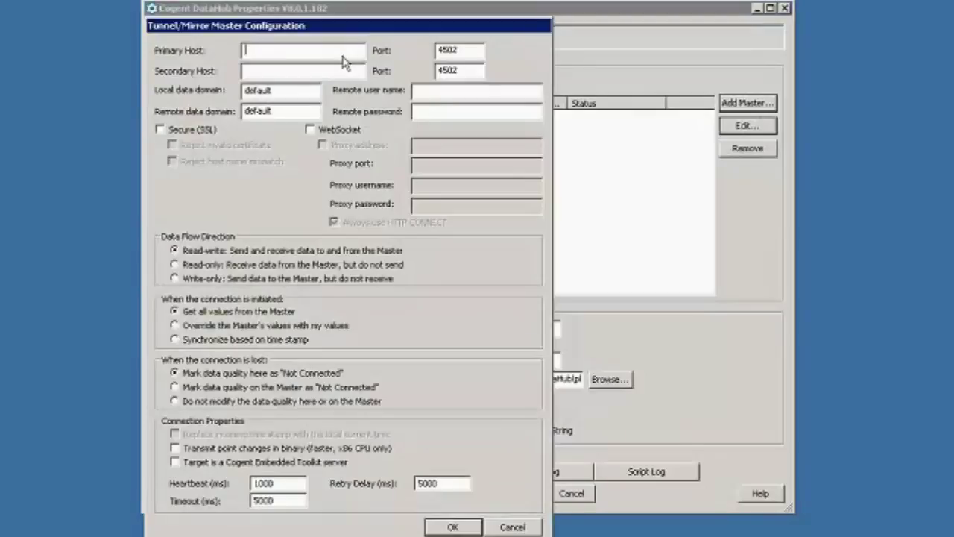
text(192.168.111.60)
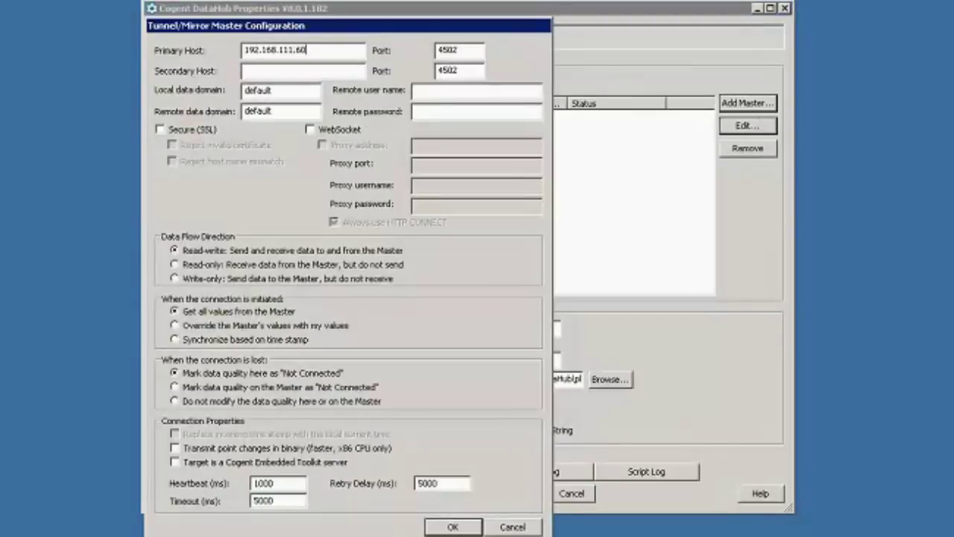
click(312, 71)
key(Tab)
text(Can)
text(era)
key(Tab)
text(Camera)
- Apply the tunnel and confirm the mirrored Camera > Outside Image and IsEnabled points arrive
click(454, 526)
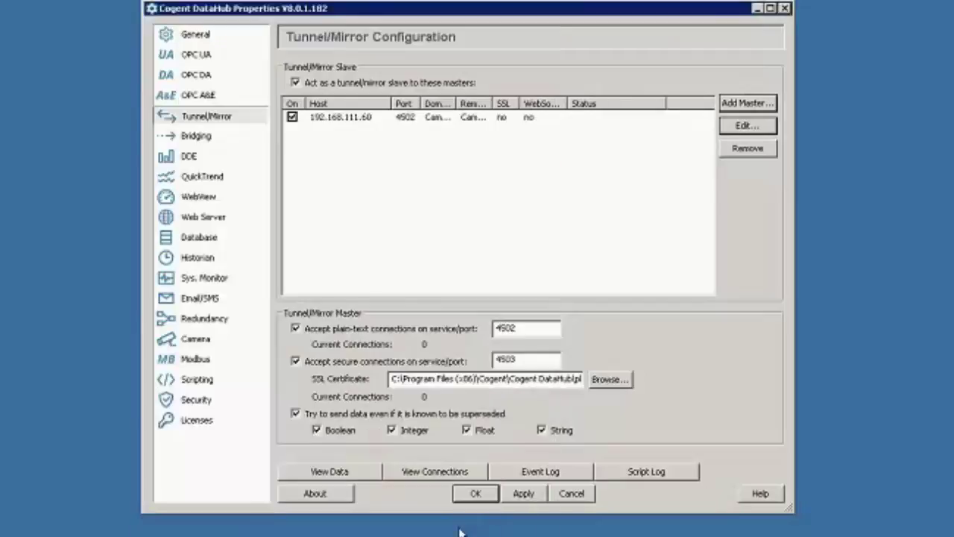
click(525, 495)
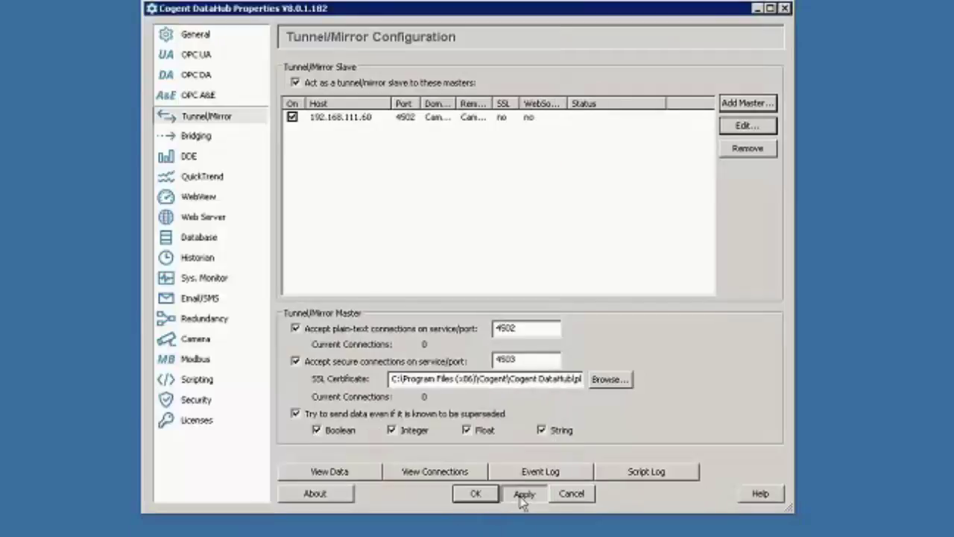
click(332, 471)
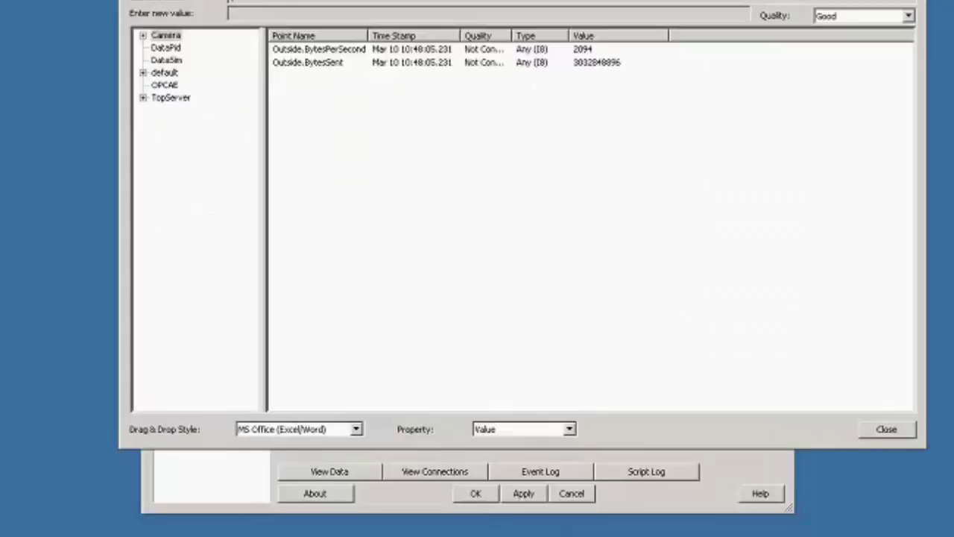
click(142, 36)
click(180, 47)
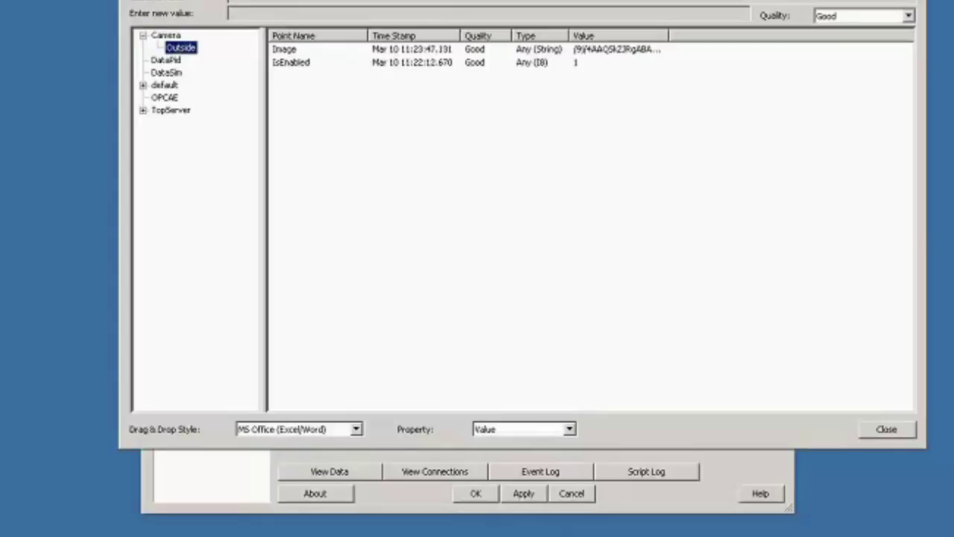
key(alt+F4)
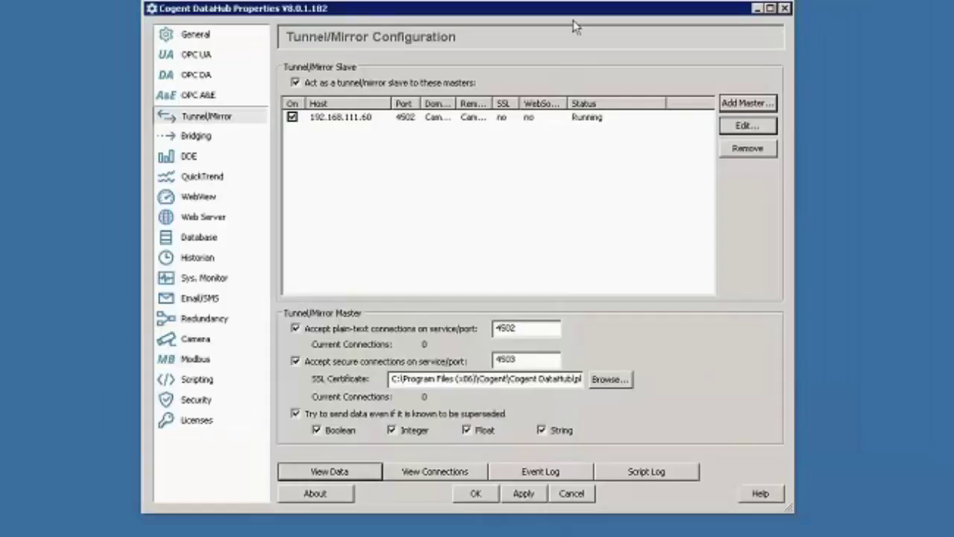
- Launch WebView from its settings page in a maximized Internet Explorer window
click(199, 199)
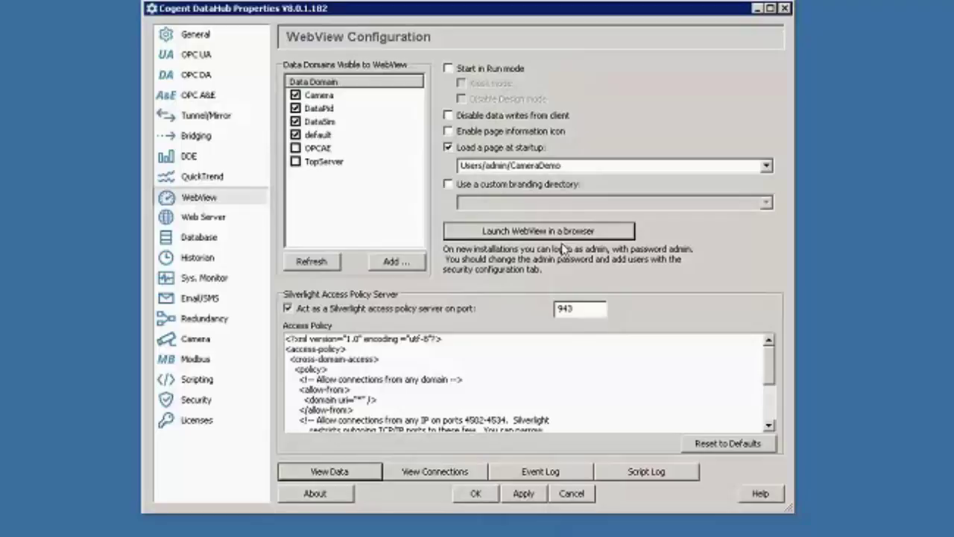
click(536, 233)
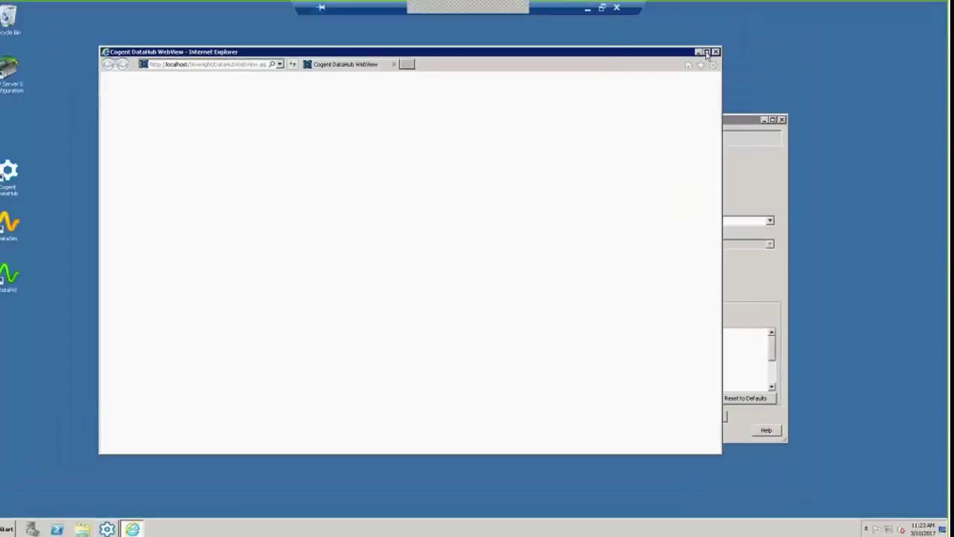
click(707, 53)
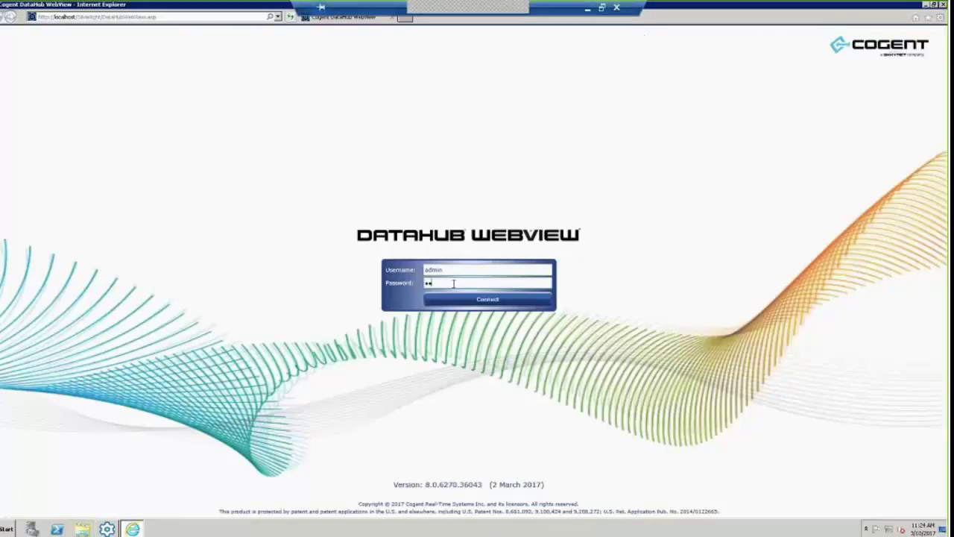
- Finish entering the admin password and connect to DataHub WebView
text(min)
click(474, 299)
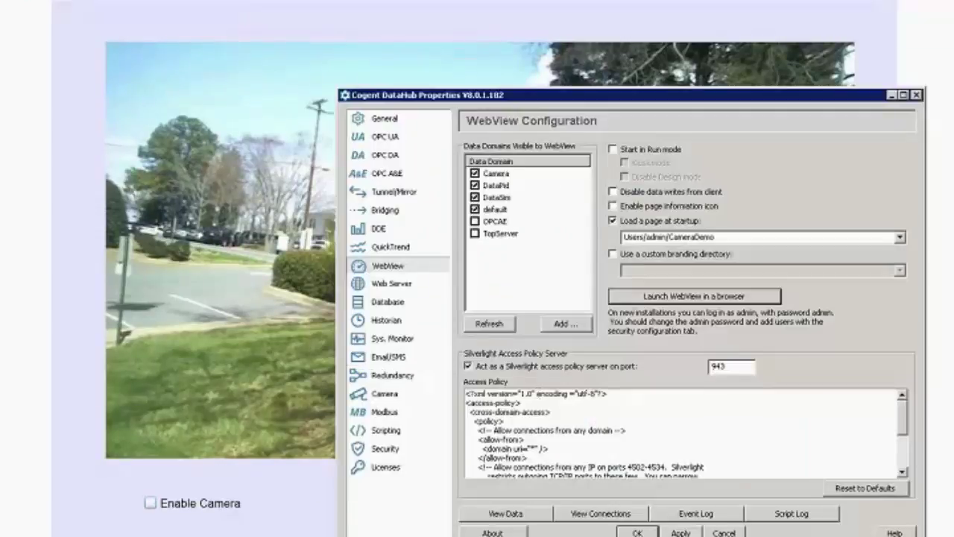
- In the Data Browser, set Camera Outside.IsEnabled to 0, then back to 1
click(506, 513)
click(337, 120)
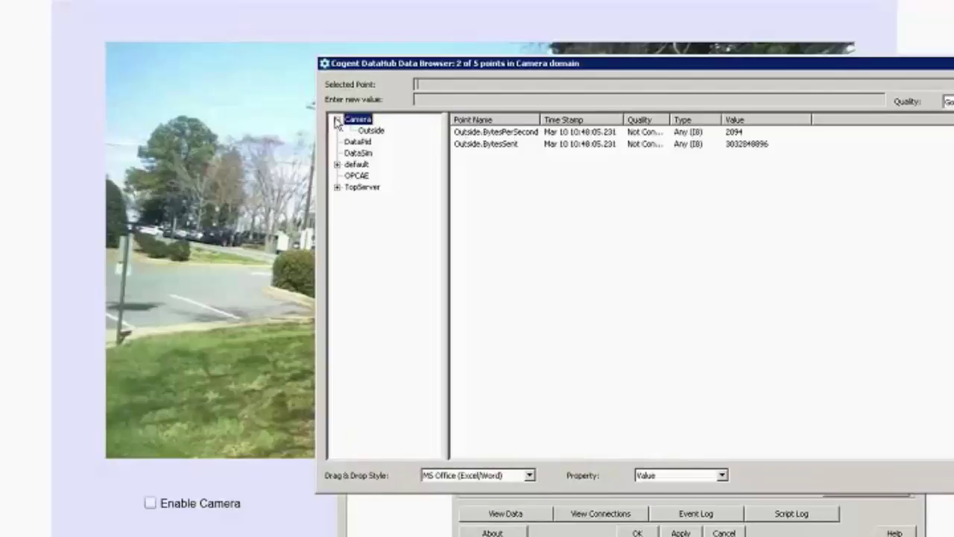
click(370, 130)
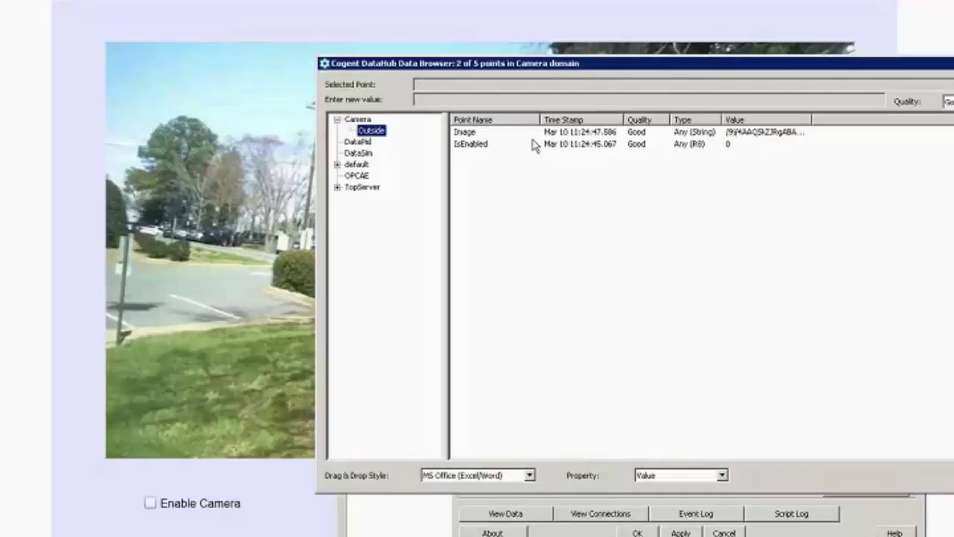
click(474, 133)
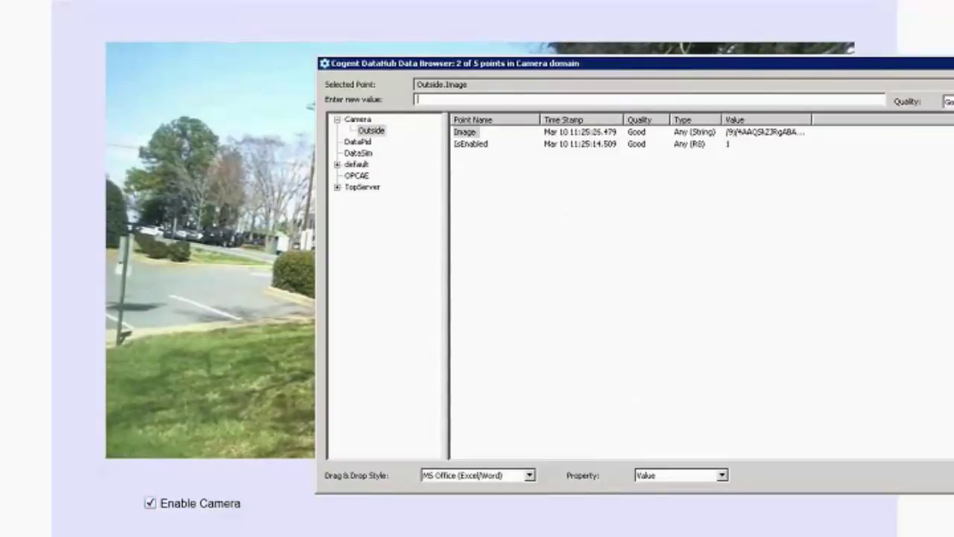
click(460, 149)
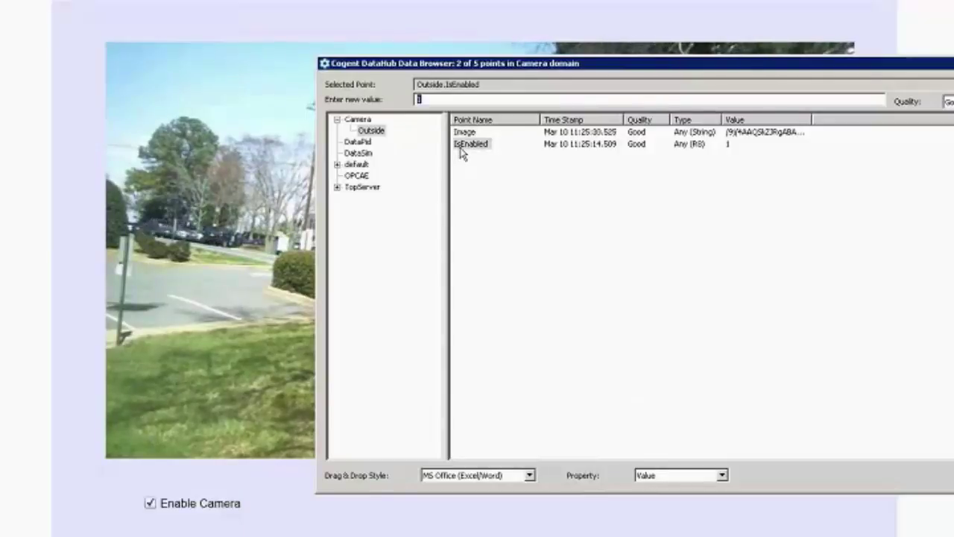
text(0)
key(Return)
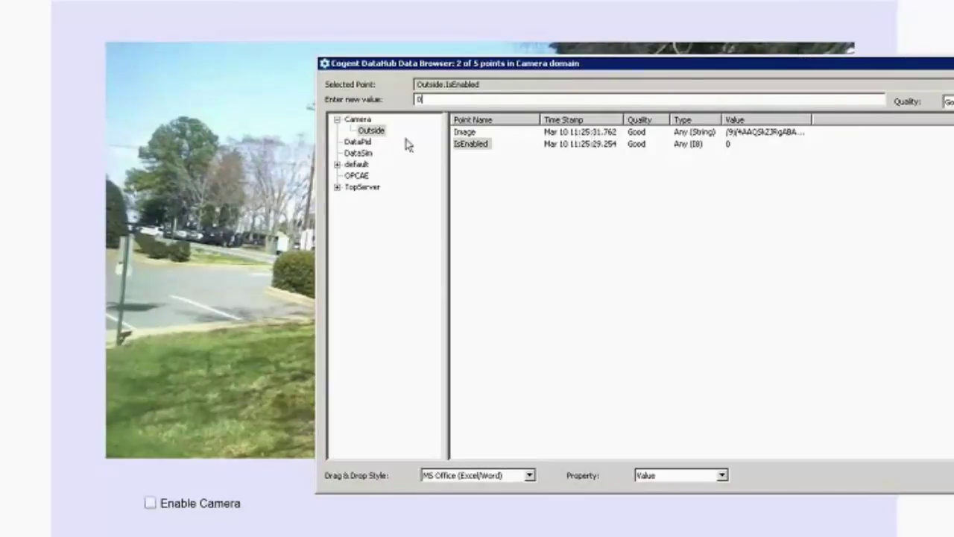
key(Return)
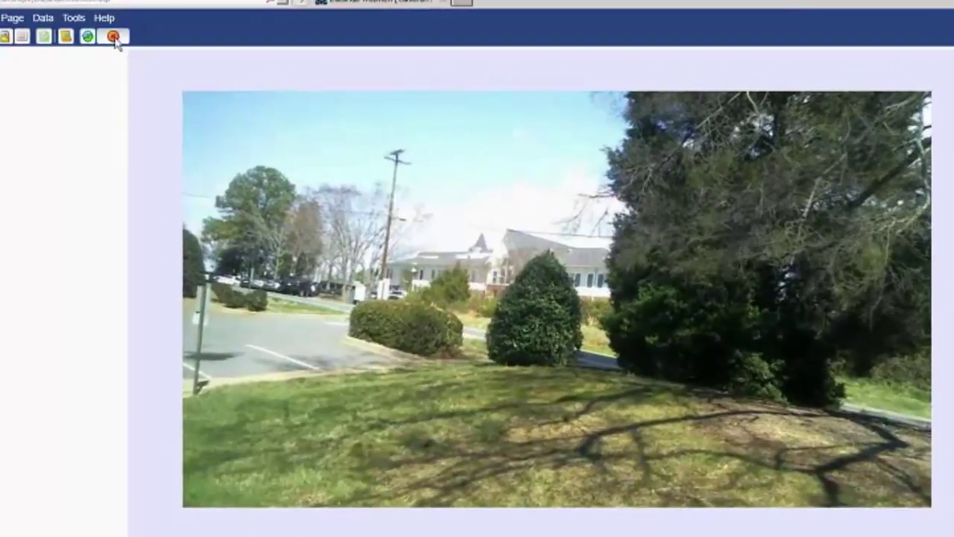
- In design mode, start a new page and add an enlarged Image control from Media Controls
click(114, 38)
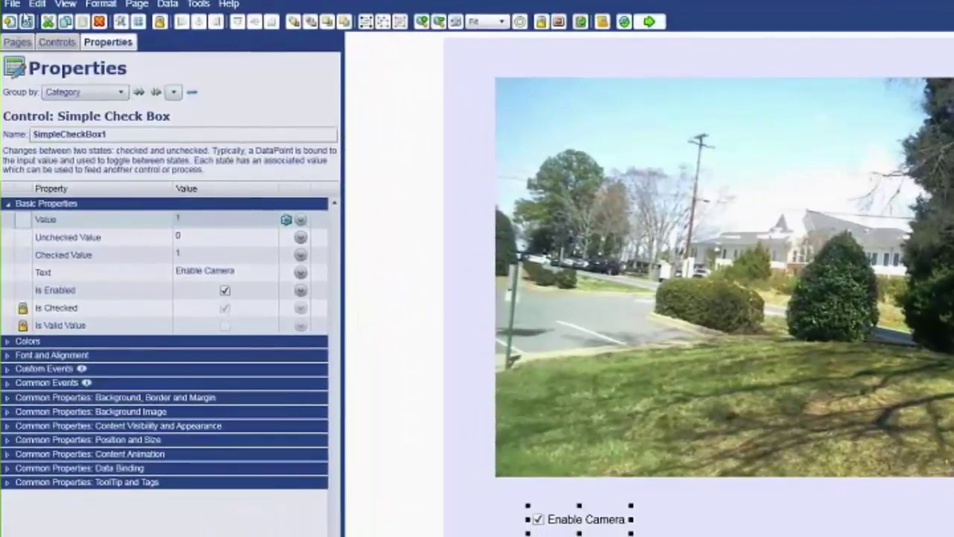
click(0, 10)
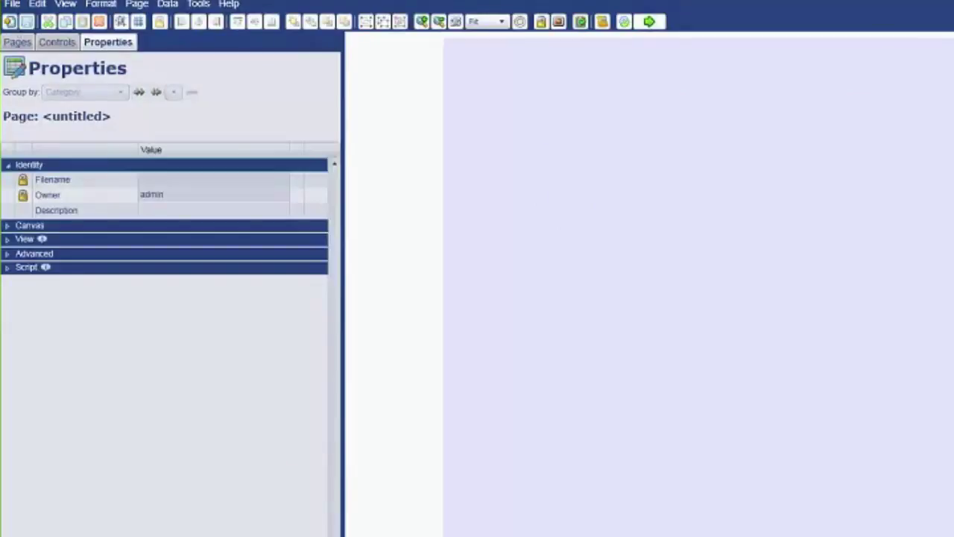
click(55, 47)
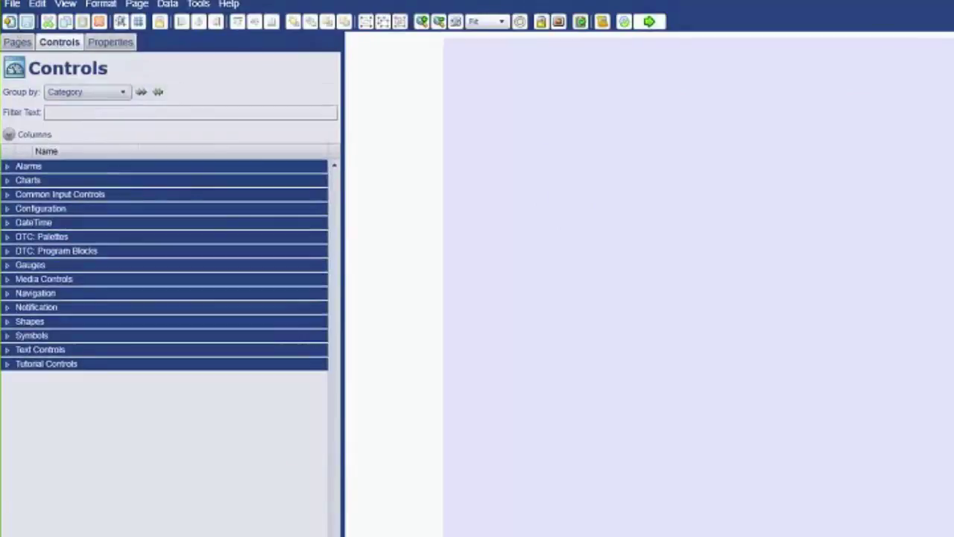
click(7, 279)
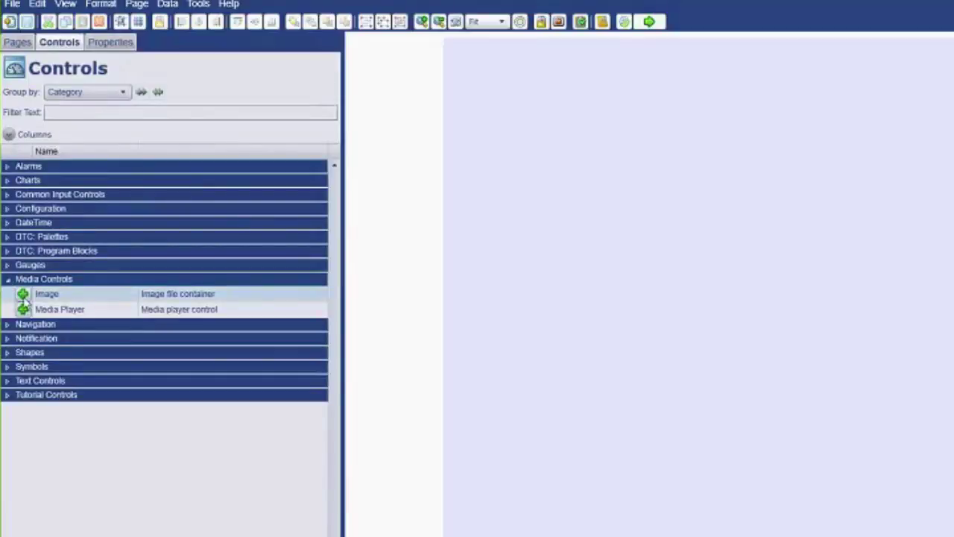
double_click(27, 292)
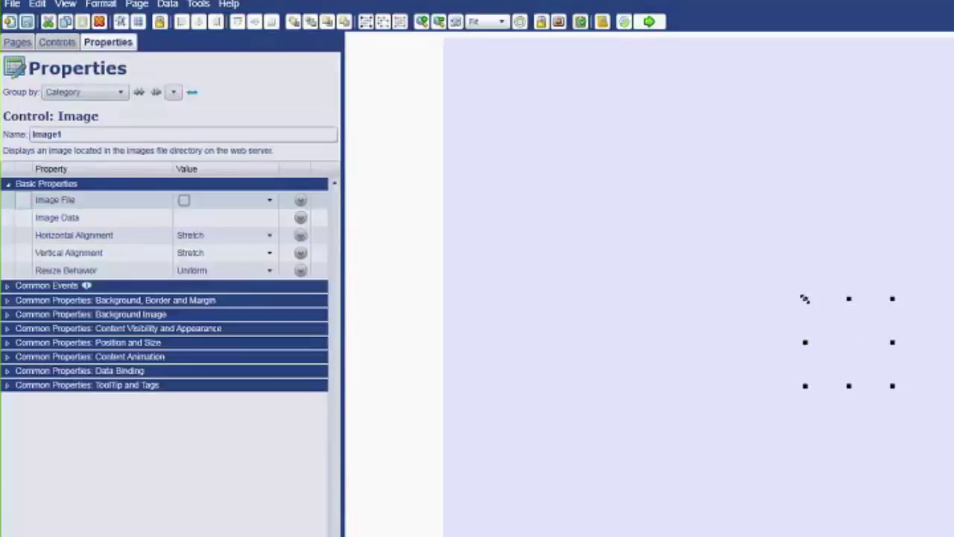
drag(805, 299, 436, 140)
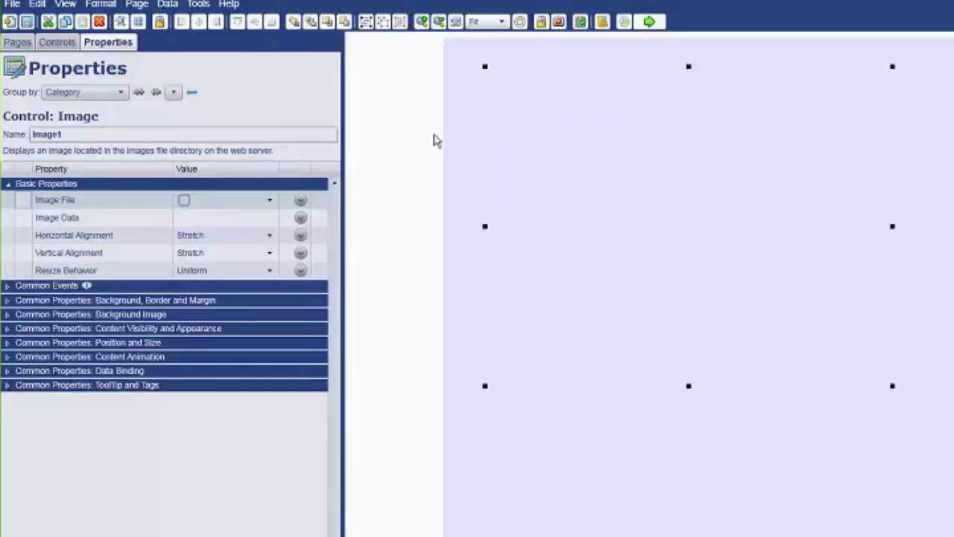
- Bind the Image Data property to the point Camera:Outside.Image
click(301, 217)
click(112, 236)
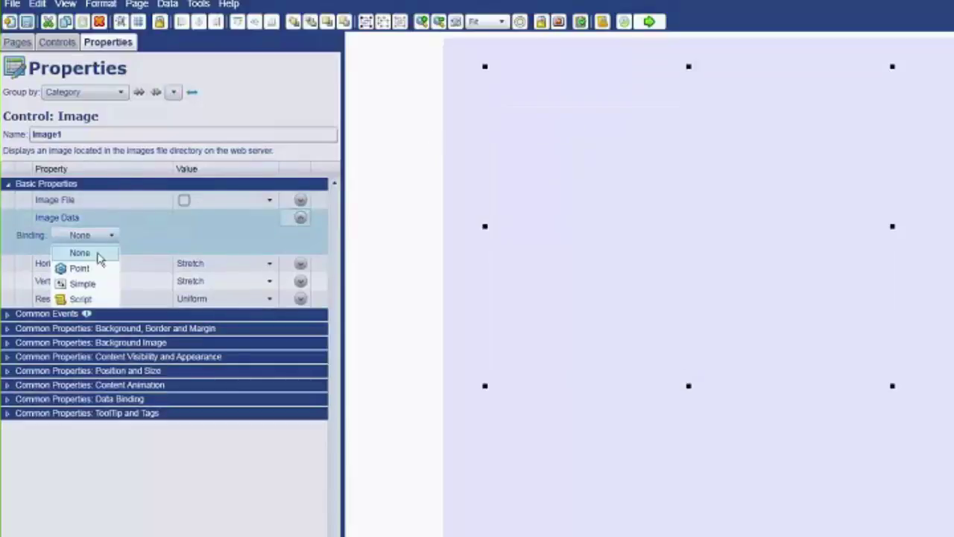
click(96, 266)
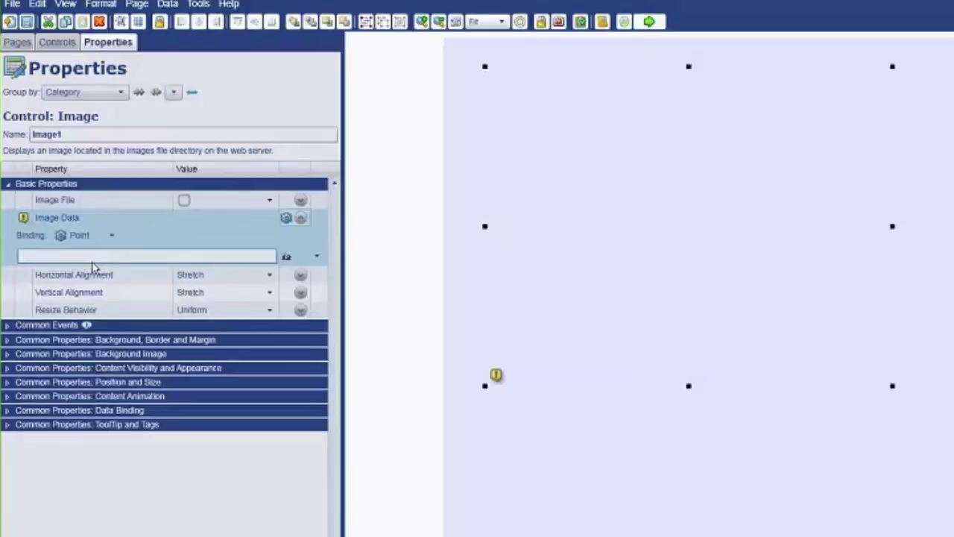
text(Came)
key(BackSpace)
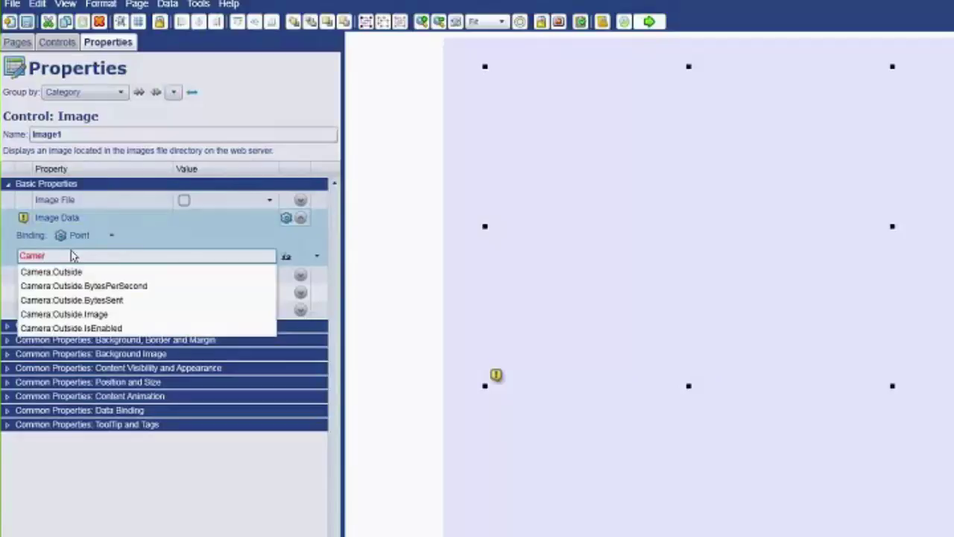
click(93, 314)
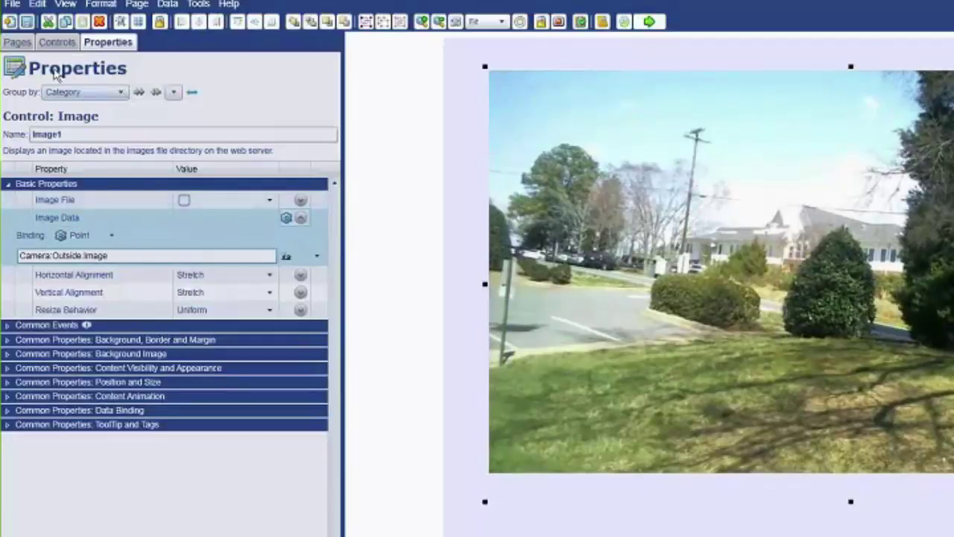
- Place a Simple Check Box from Common Input Controls below the camera image
click(57, 43)
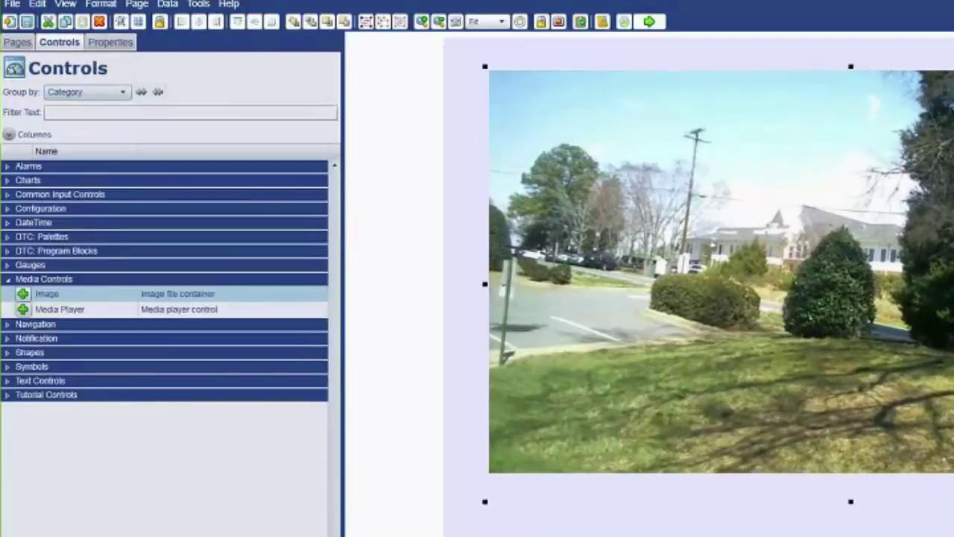
click(9, 195)
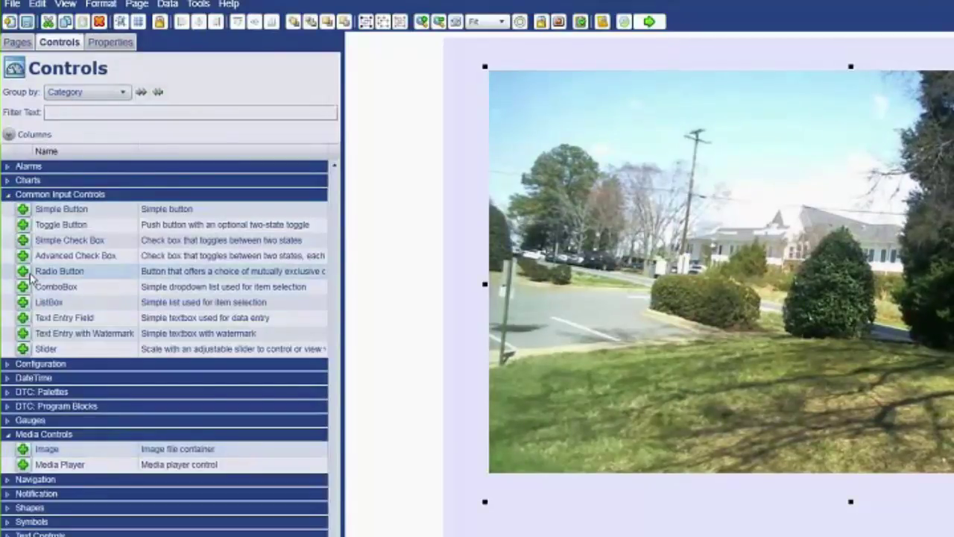
drag(30, 246, 713, 536)
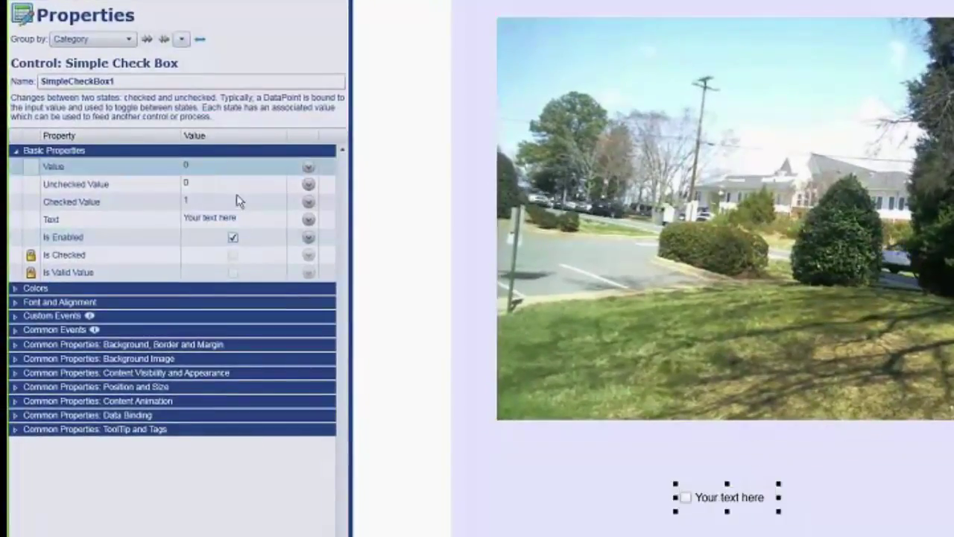
- Bind the check box Value to the point Camera:Outside.IsEnabled
click(308, 166)
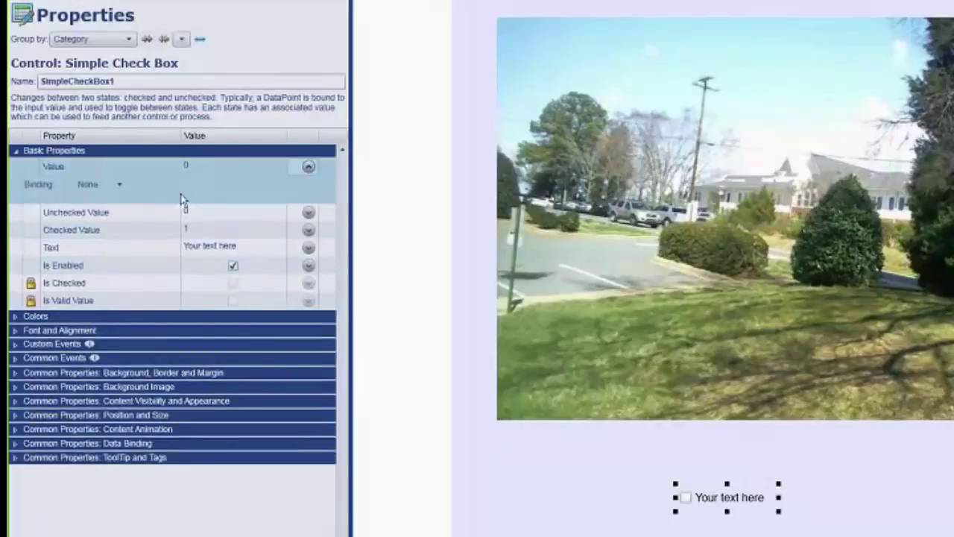
click(97, 184)
click(88, 217)
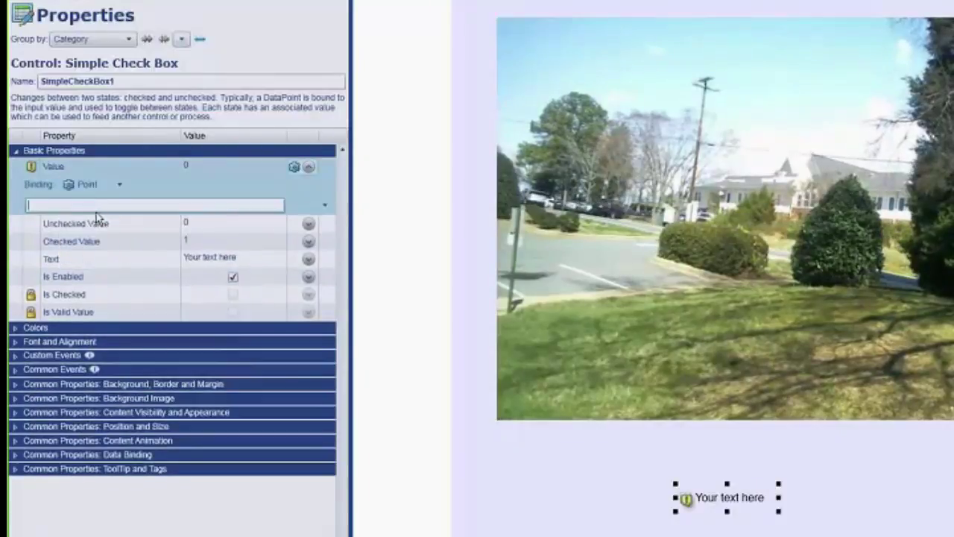
text(C)
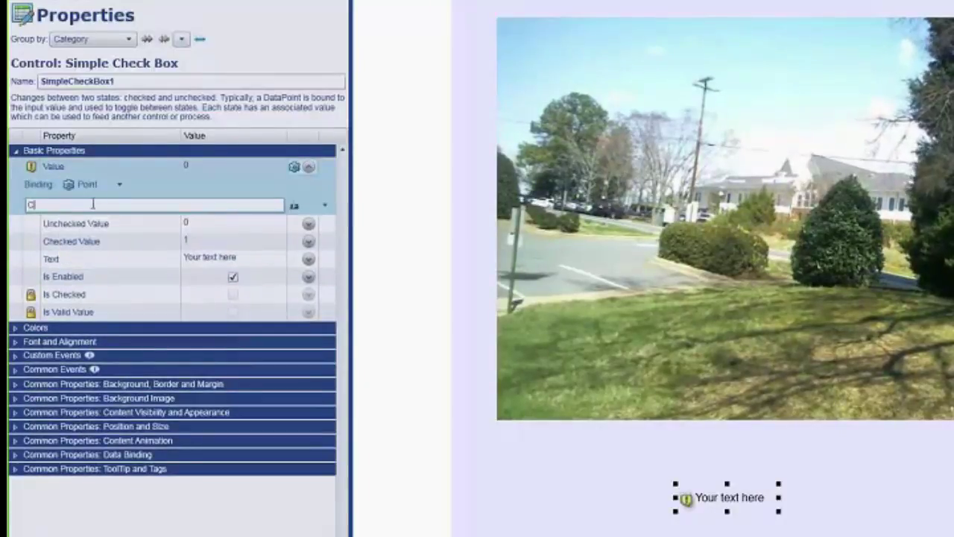
text(amera:)
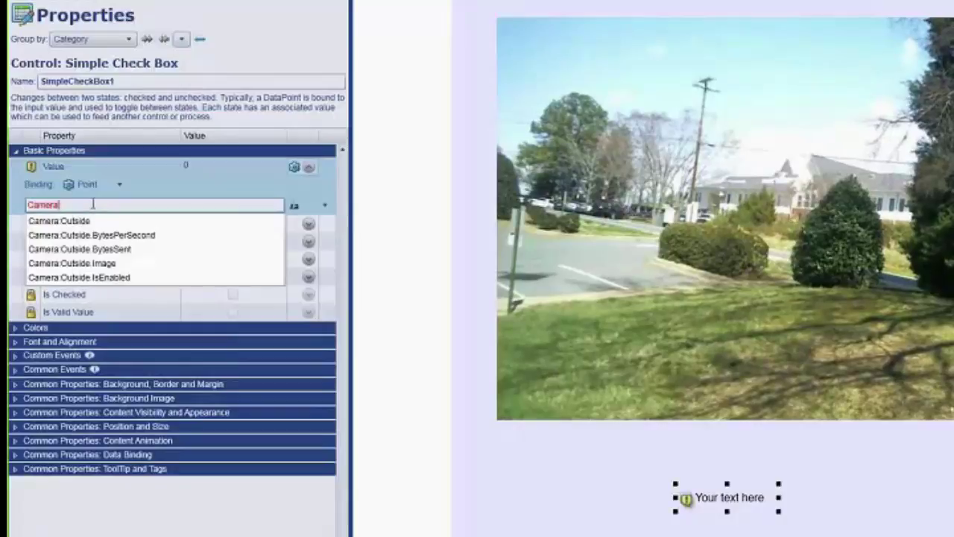
click(118, 278)
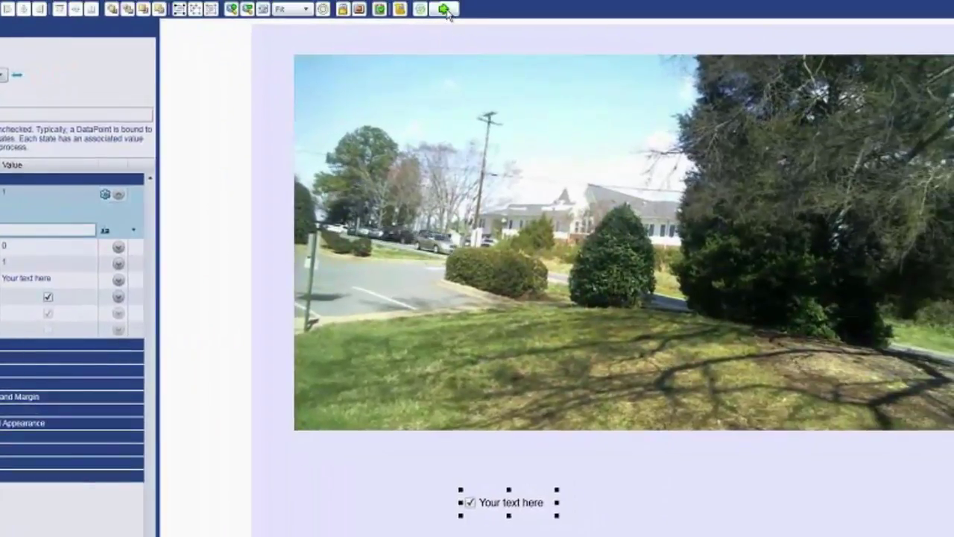
- Run the page, then uncheck and recheck the box to turn the camera off and on
click(451, 8)
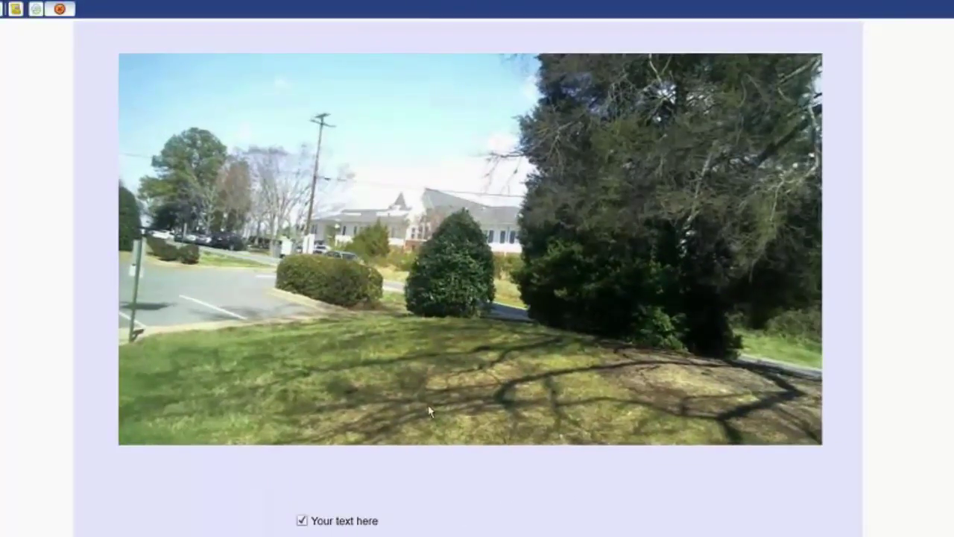
click(302, 521)
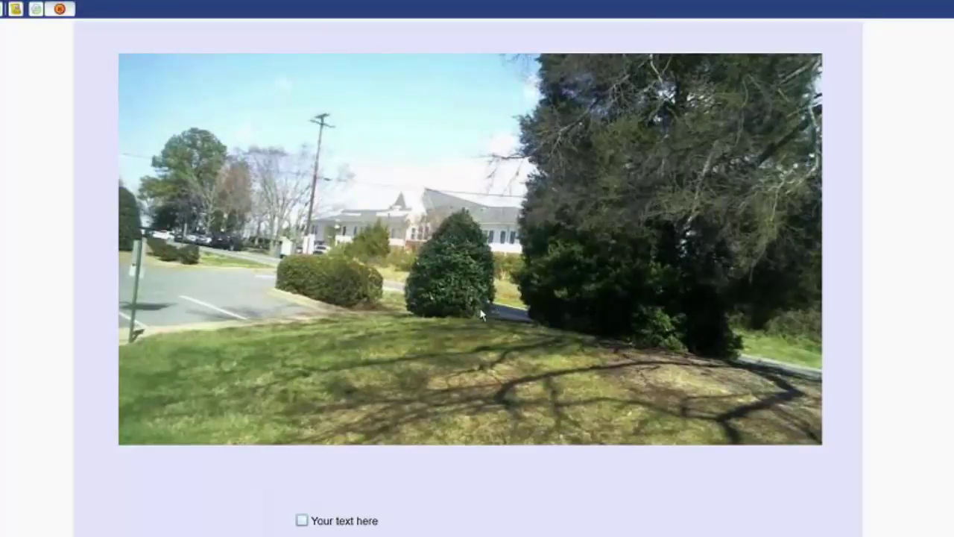
click(302, 520)
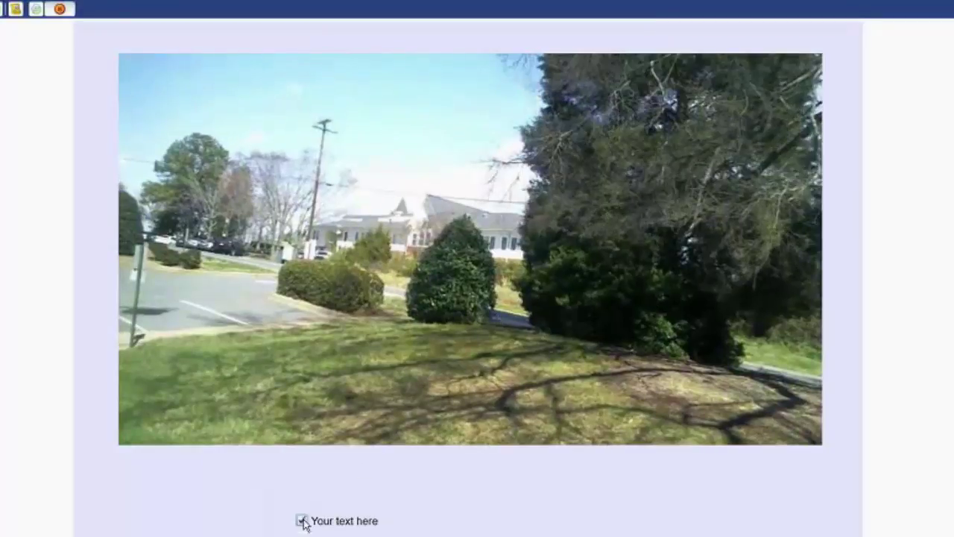